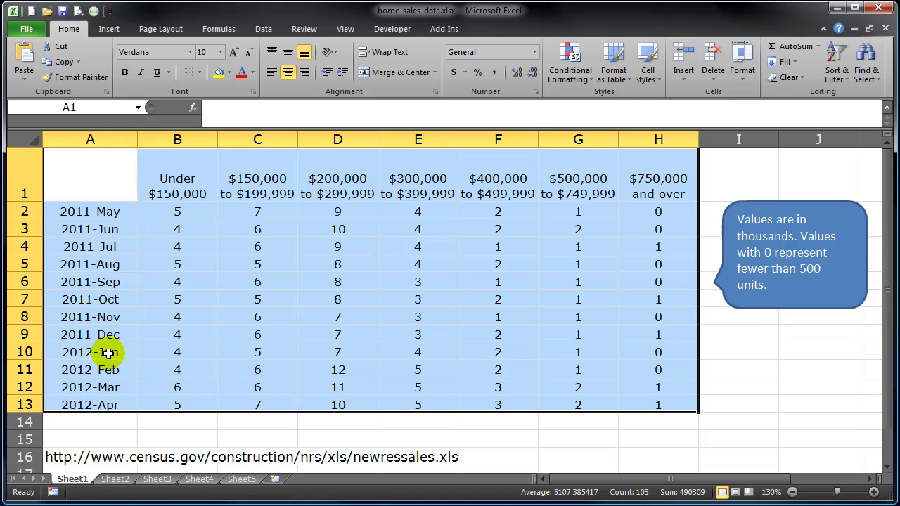
# Step: Insert a basic 2-D line chart from A1:H13 and enlarge it to cover the data table
pyautogui.click(100, 33)
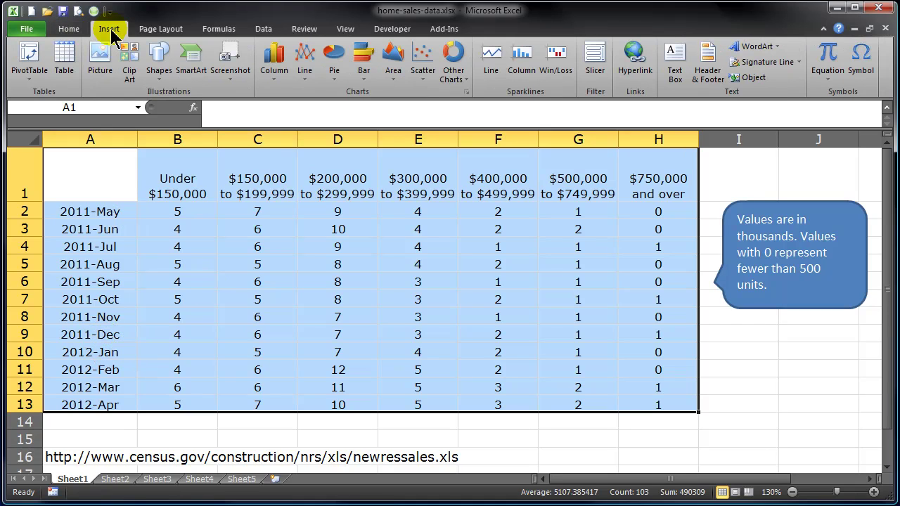
pyautogui.click(311, 82)
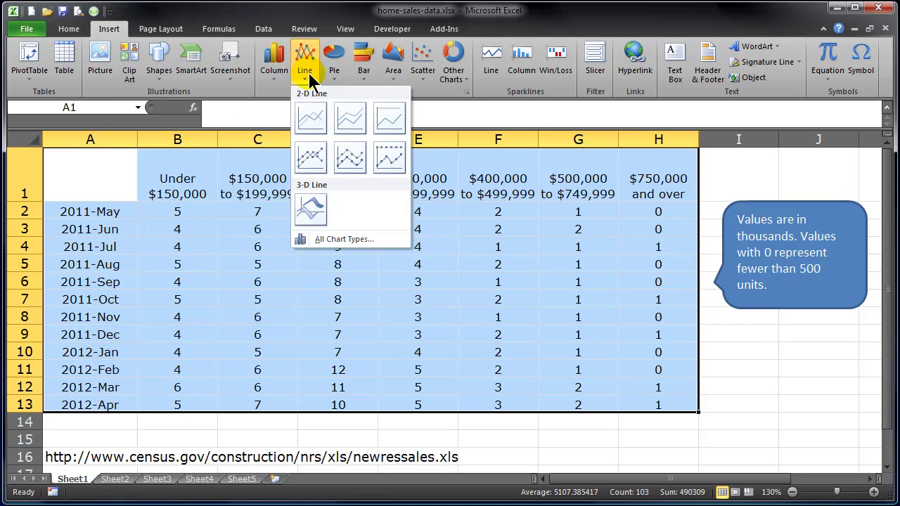
pyautogui.click(307, 116)
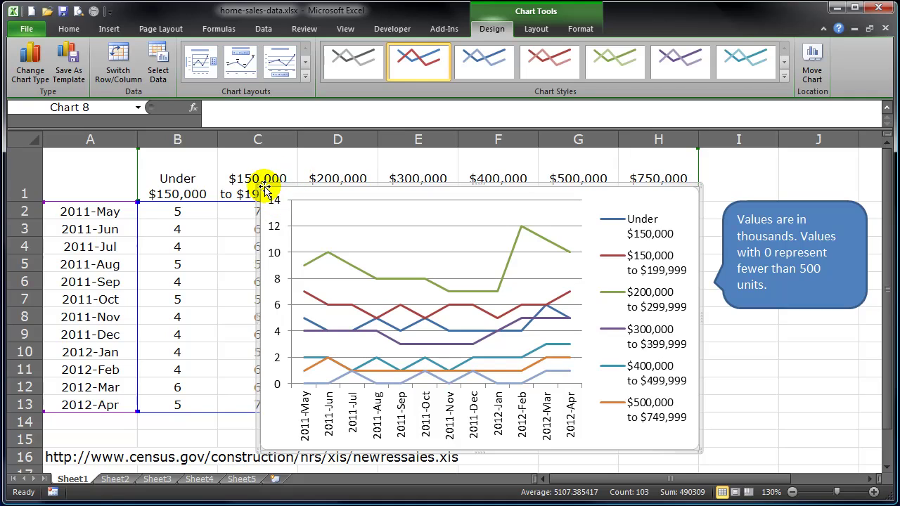
pyautogui.moveTo(260, 184); pyautogui.dragTo(50, 151)
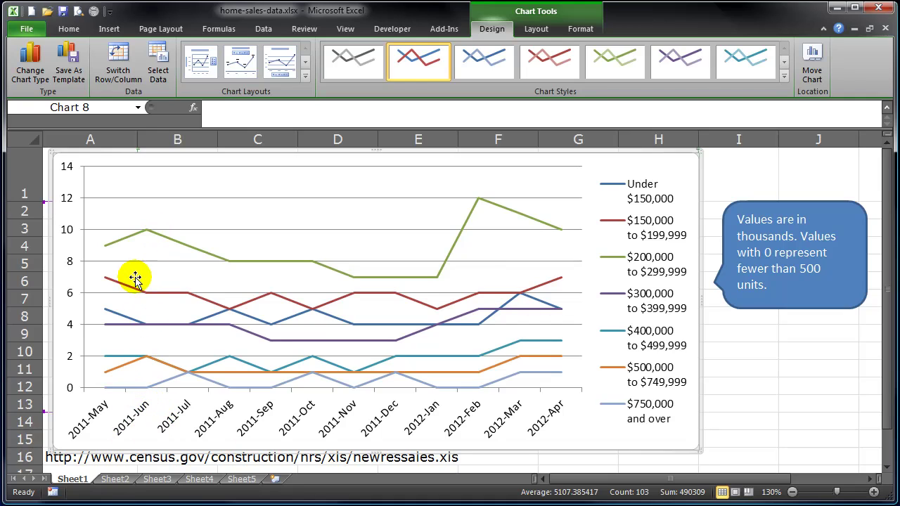
# Step: Delete the basic line chart of all months and clear the data range selection
pyautogui.moveTo(148, 237)
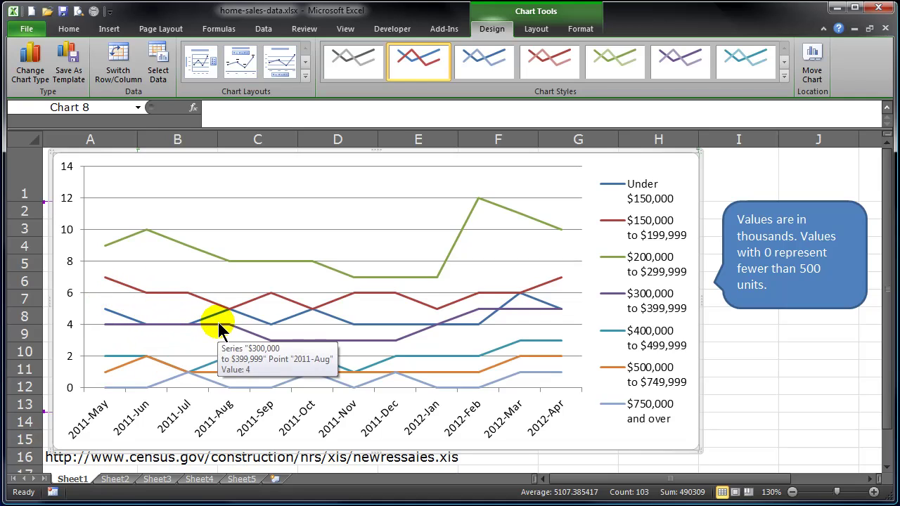
pyautogui.moveTo(231, 314)
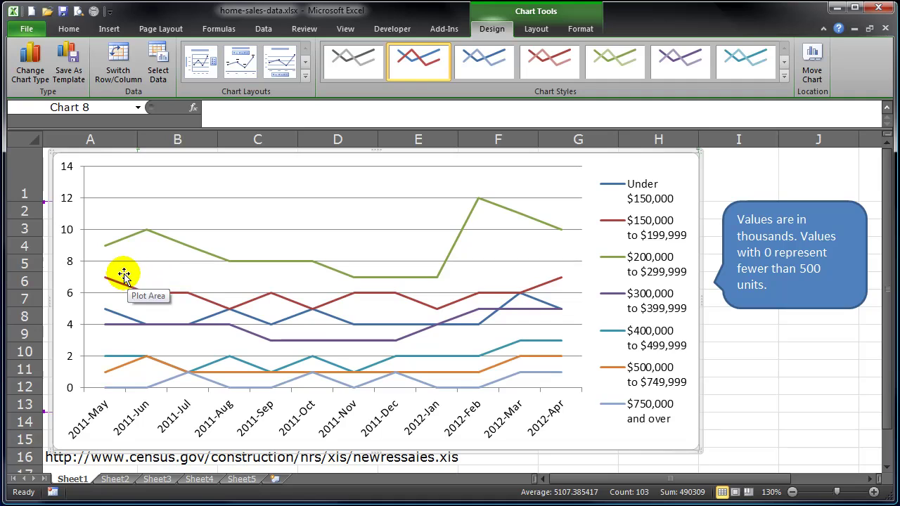
pyautogui.moveTo(338, 303)
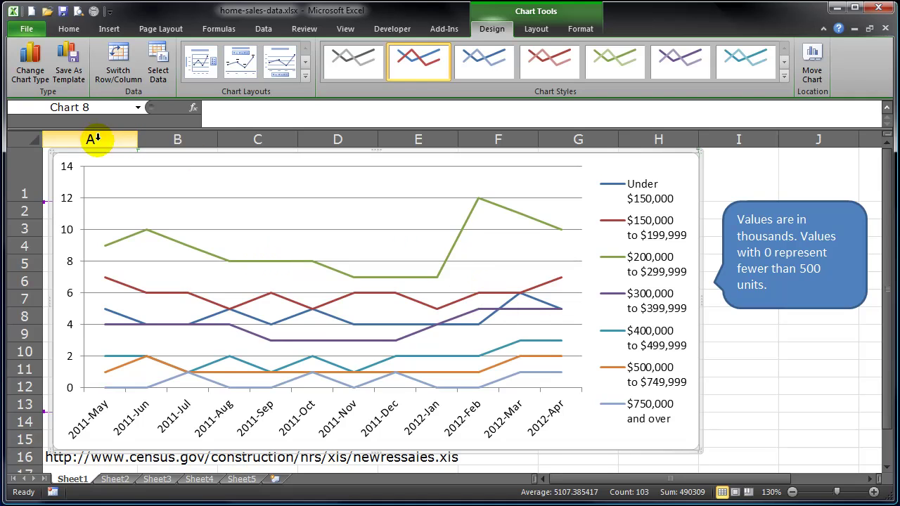
pyautogui.click(61, 183)
pyautogui.press('Delete')
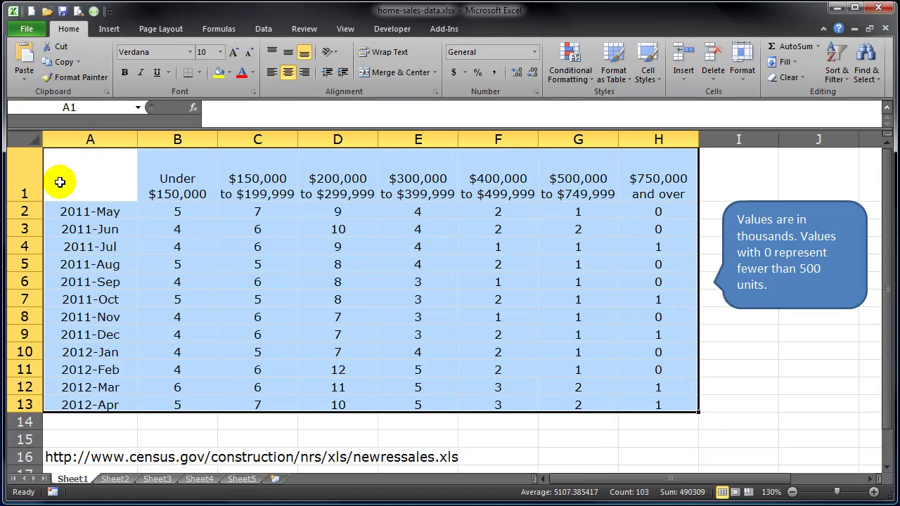
pyautogui.click(278, 316)
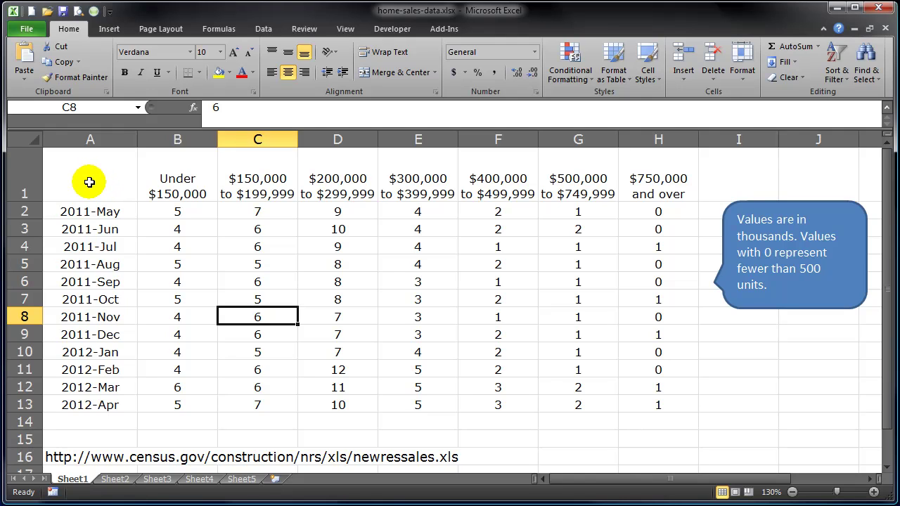
# Step: Insert a basic 2-D line chart from header row A1:H1 and the 2012 rows A10:H13, enlarged to cover the data table
pyautogui.moveTo(89, 182); pyautogui.dragTo(651, 196)
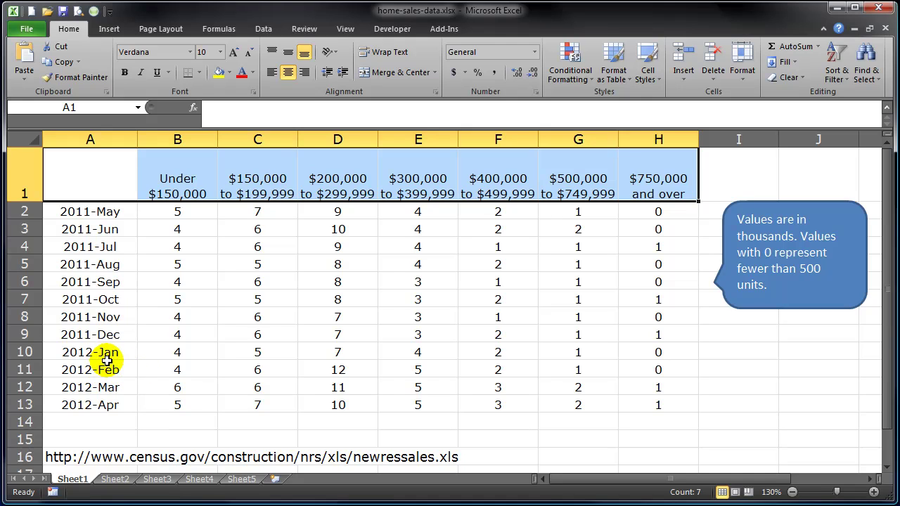
pyautogui.moveTo(90, 352); pyautogui.dragTo(647, 406)
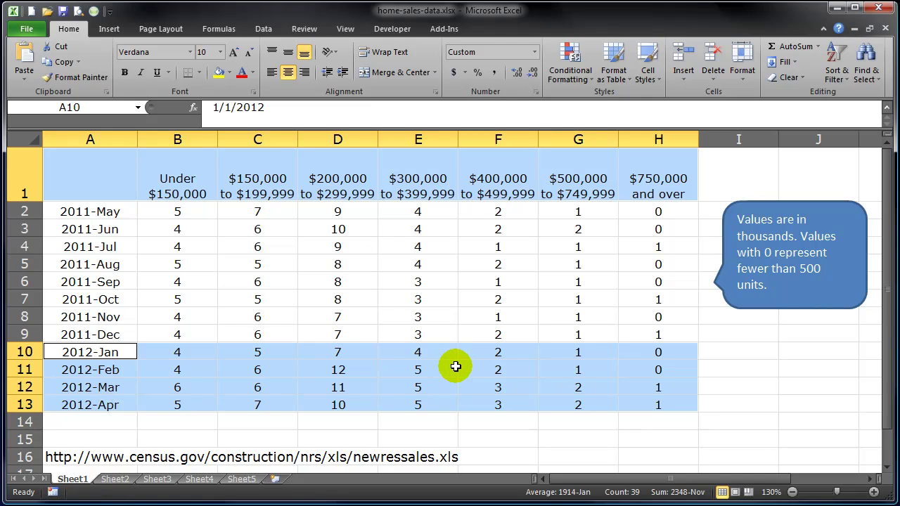
pyautogui.click(113, 31)
pyautogui.click(298, 75)
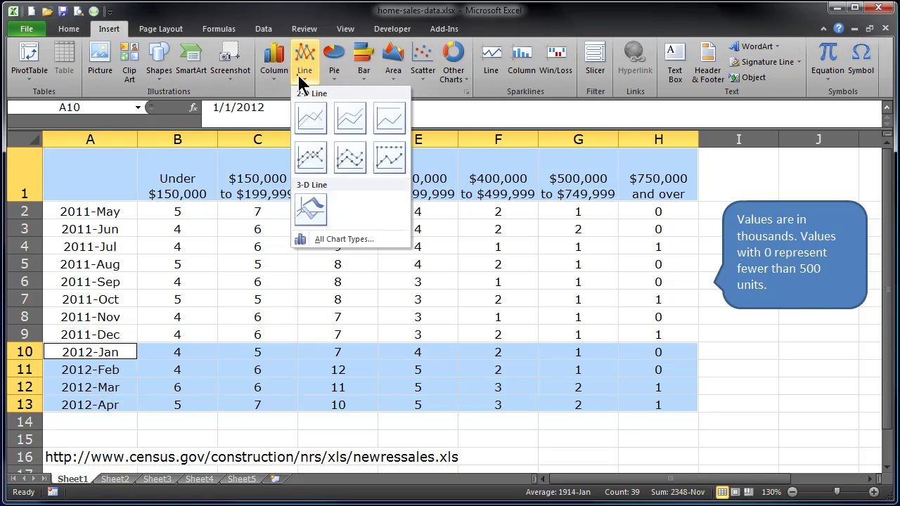
pyautogui.click(303, 119)
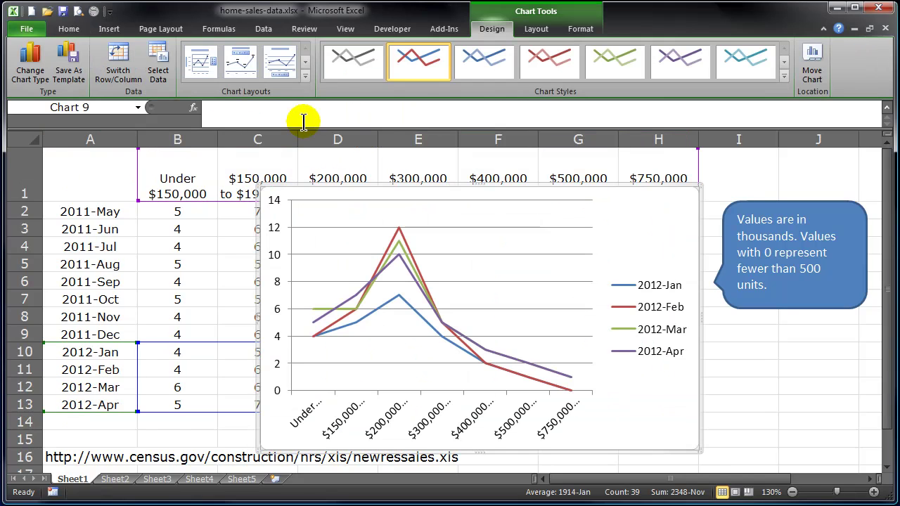
pyautogui.moveTo(259, 185); pyautogui.dragTo(49, 154)
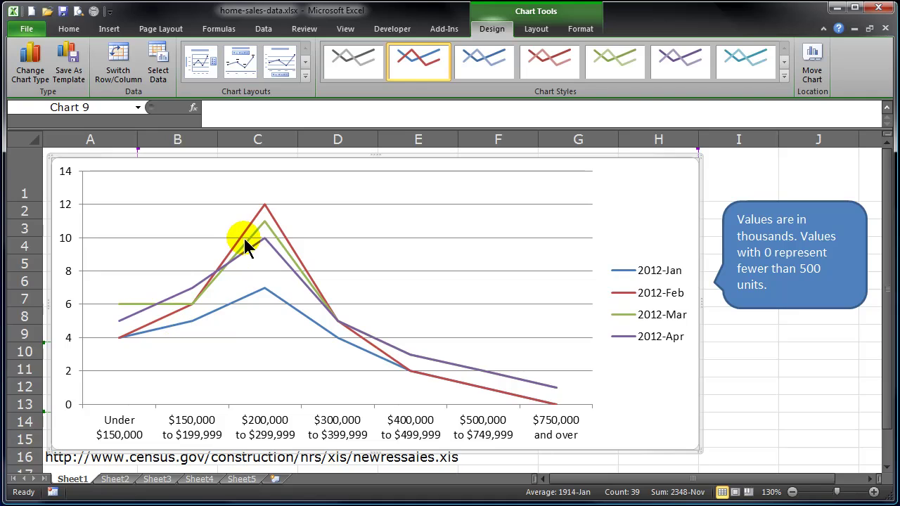
# Step: Delete the line chart of the 2012 months and clear the multi-range selection
pyautogui.moveTo(230, 308)
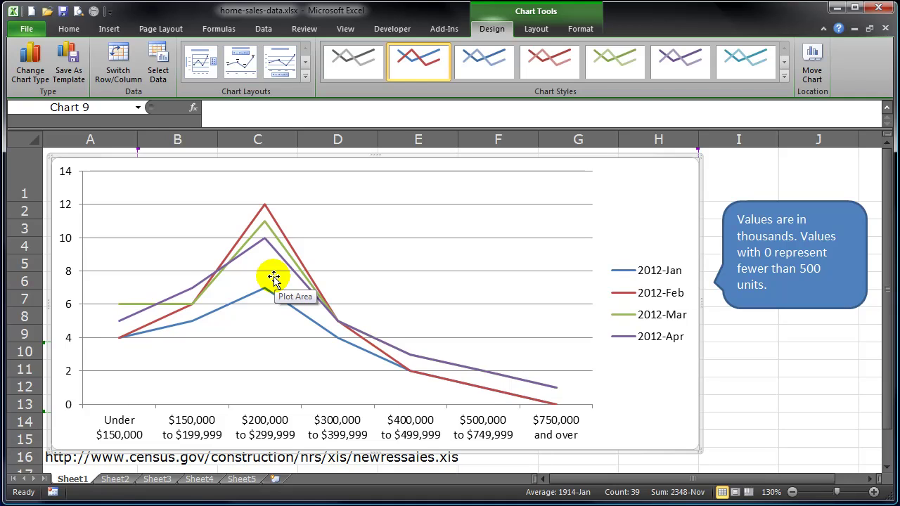
pyautogui.click(664, 183)
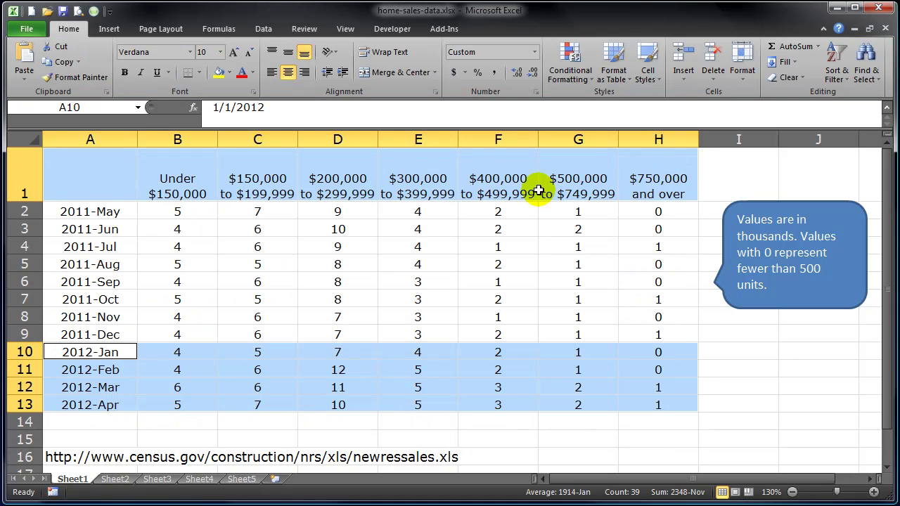
pyautogui.click(461, 223)
# Step: Insert a stacked 2-D line chart from A1:H13 and enlarge it to cover the data table
pyautogui.moveTo(98, 179); pyautogui.dragTo(658, 397)
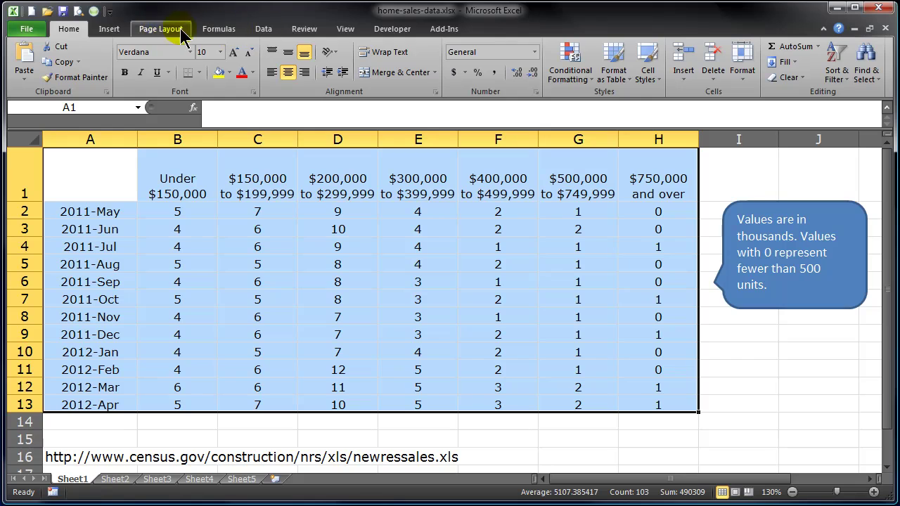
pyautogui.click(110, 27)
pyautogui.click(305, 60)
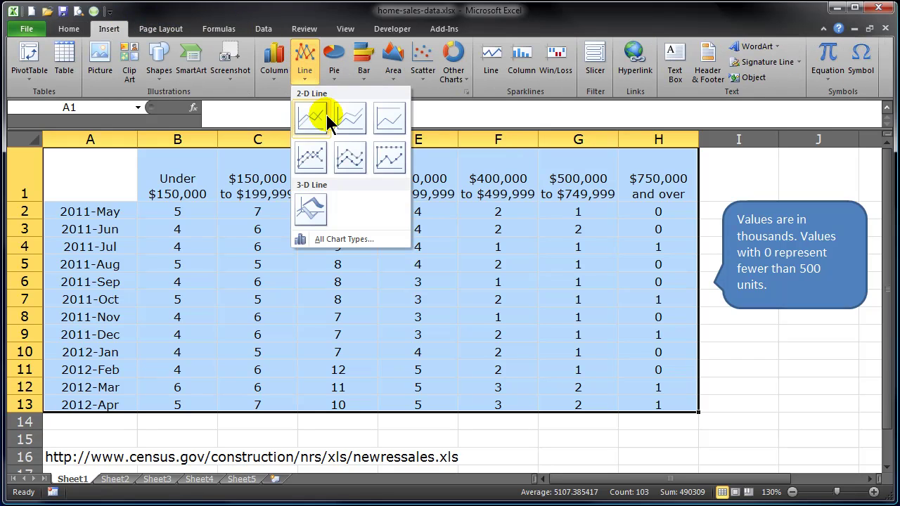
pyautogui.click(356, 120)
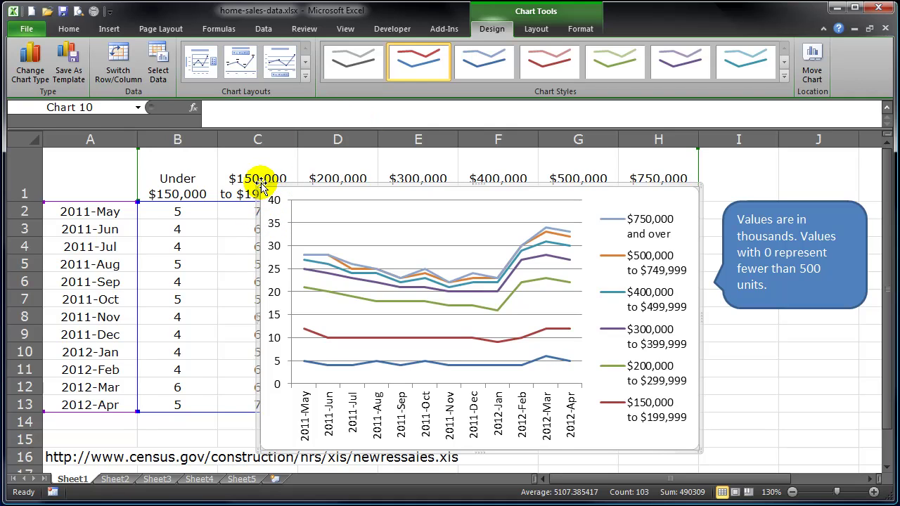
pyautogui.moveTo(258, 184); pyautogui.dragTo(51, 149)
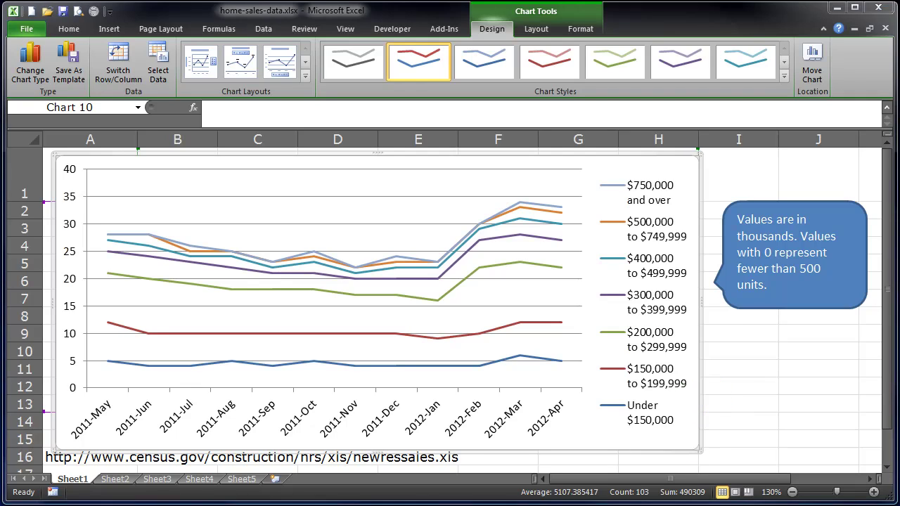
# Step: Make the outline of the chart's "$750,000 and over" series much thicker to emphasize the topmost line
pyautogui.moveTo(493, 335)
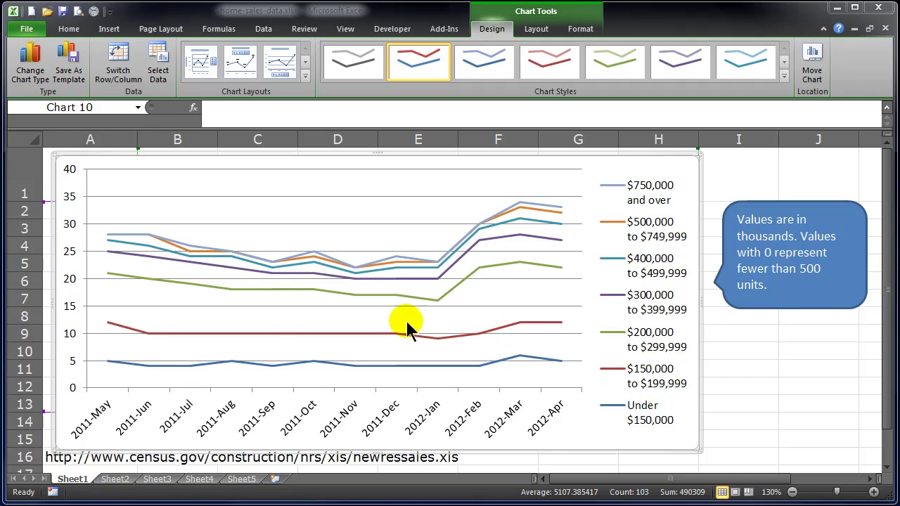
pyautogui.moveTo(462, 254)
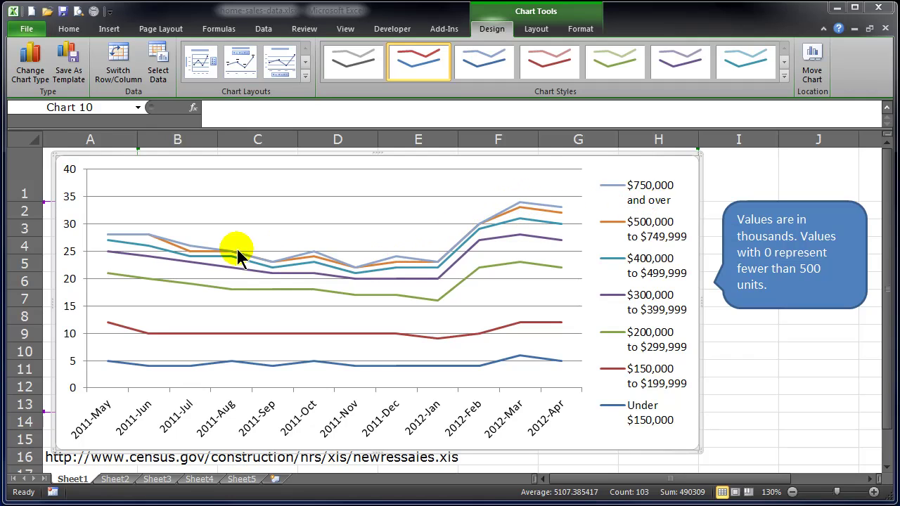
pyautogui.moveTo(127, 236)
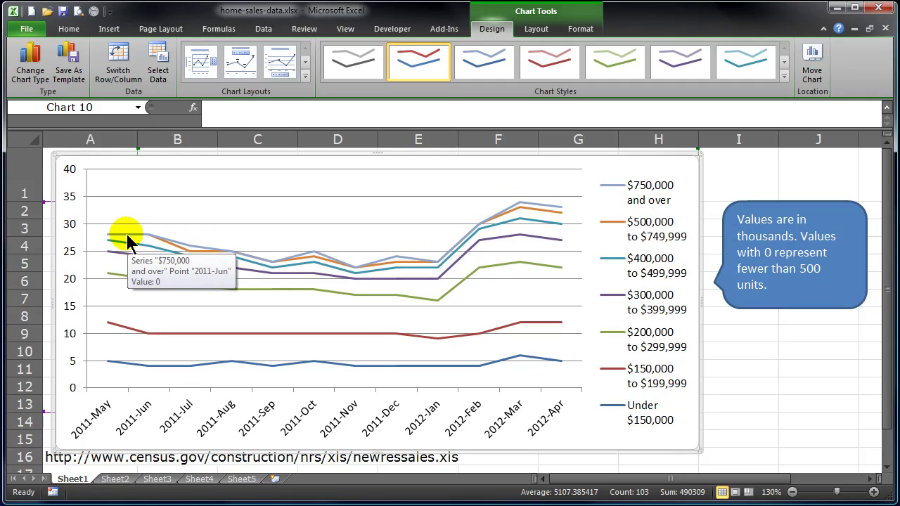
pyautogui.click(126, 234)
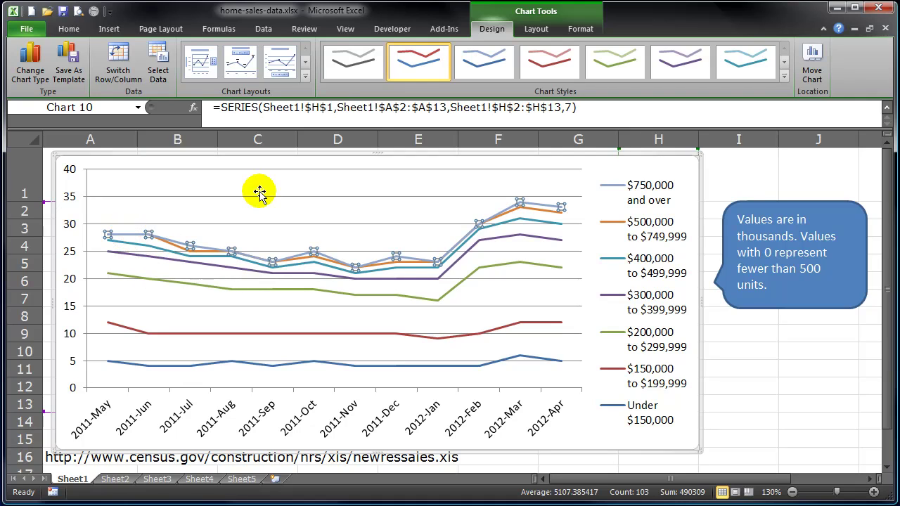
pyautogui.click(580, 28)
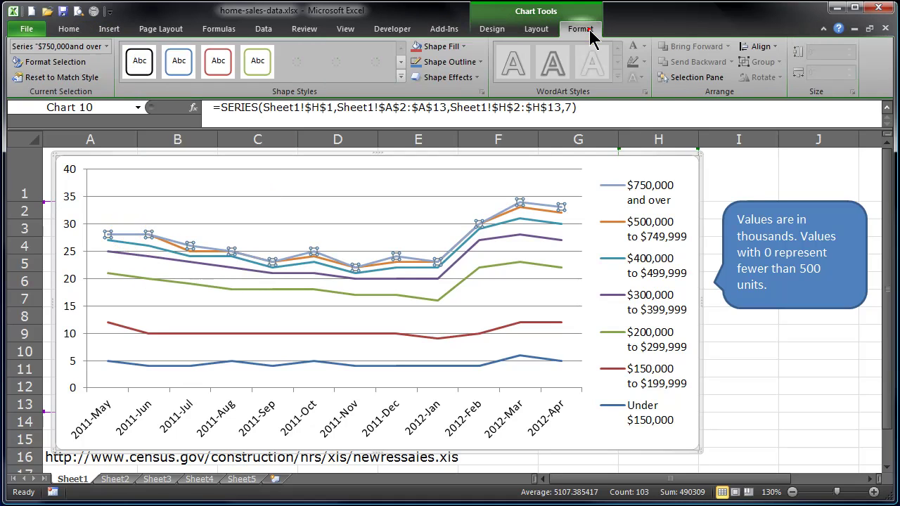
pyautogui.click(474, 64)
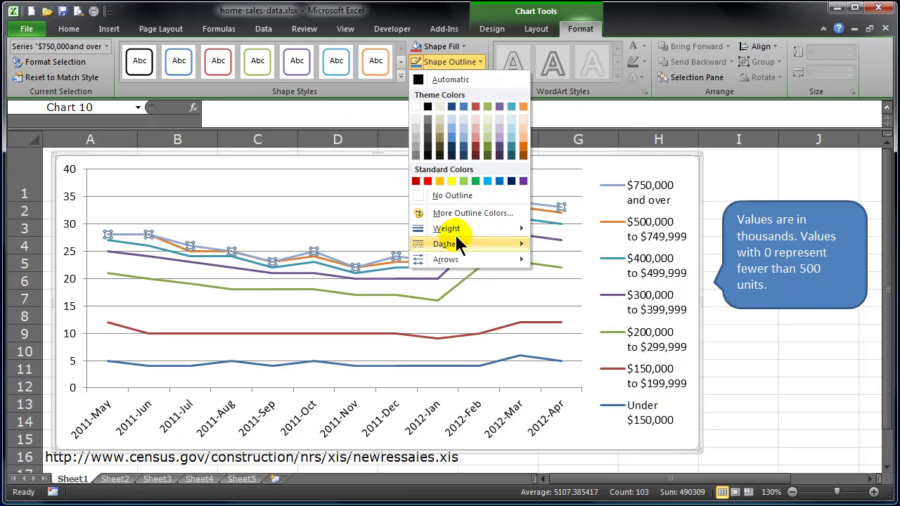
pyautogui.moveTo(522, 234)
pyautogui.click(594, 353)
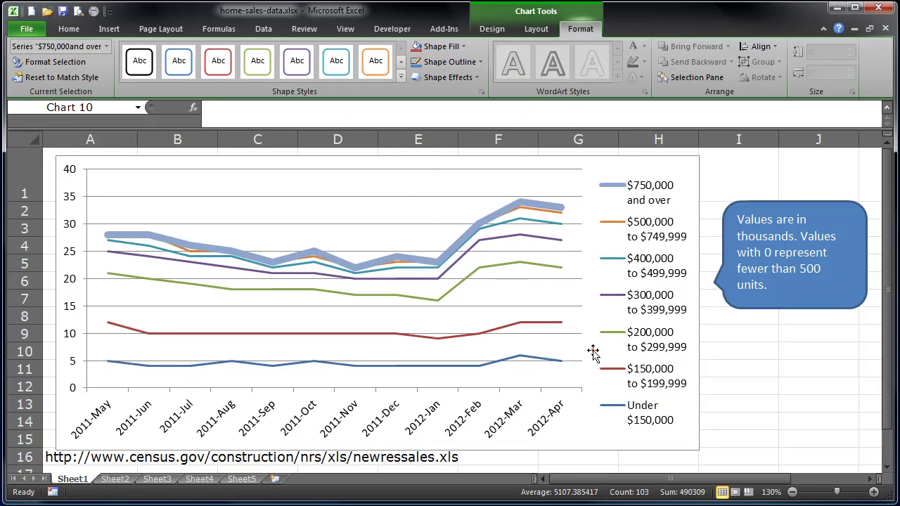
pyautogui.click(506, 301)
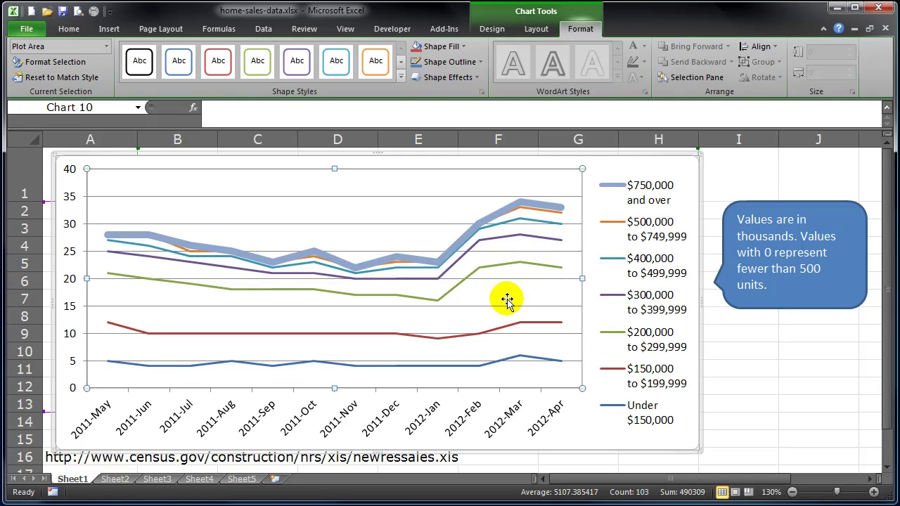
# Step: Delete the stacked line chart from the worksheet
pyautogui.moveTo(166, 253)
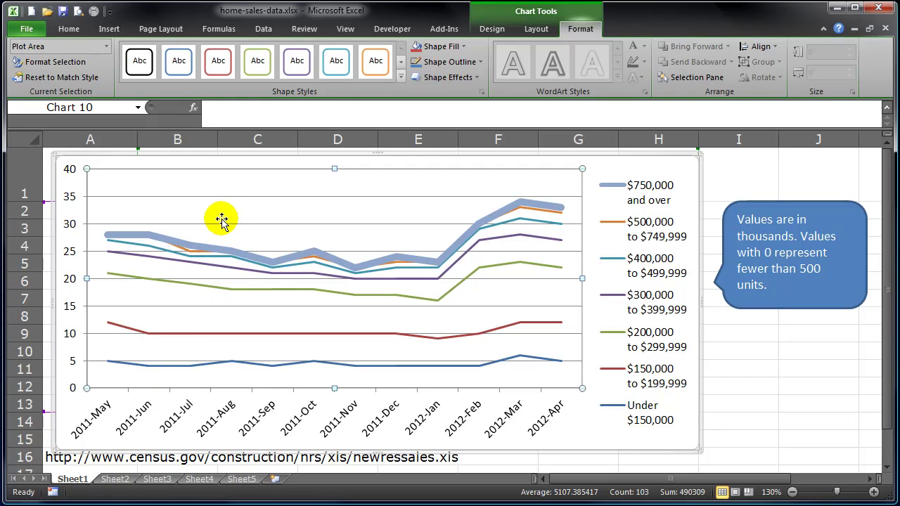
pyautogui.click(159, 421)
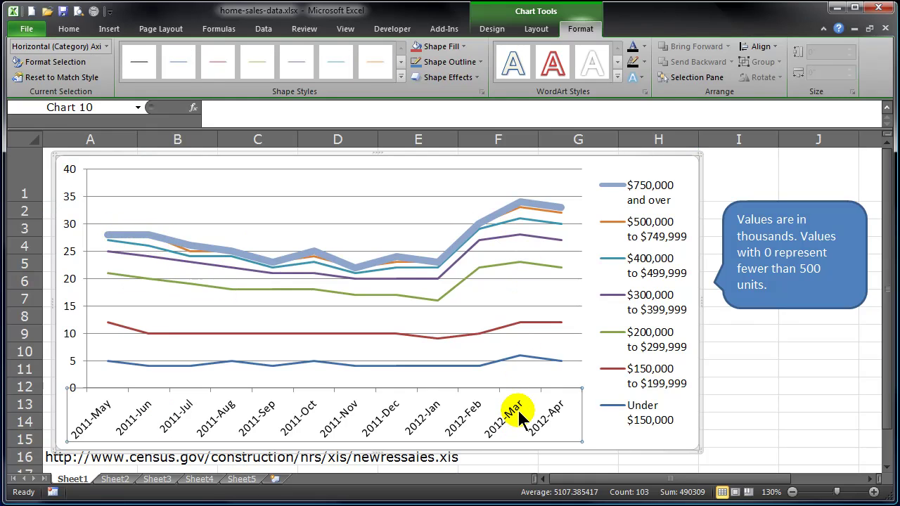
pyautogui.moveTo(523, 209)
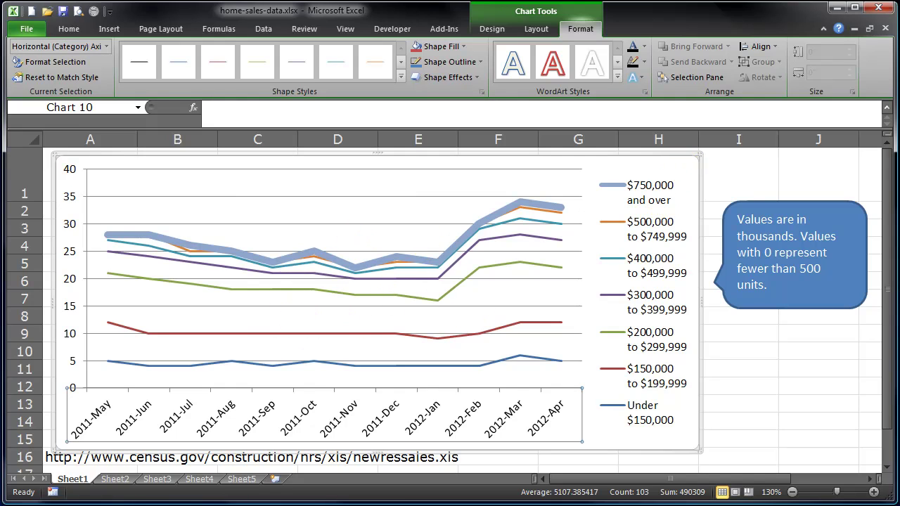
pyautogui.click(684, 171)
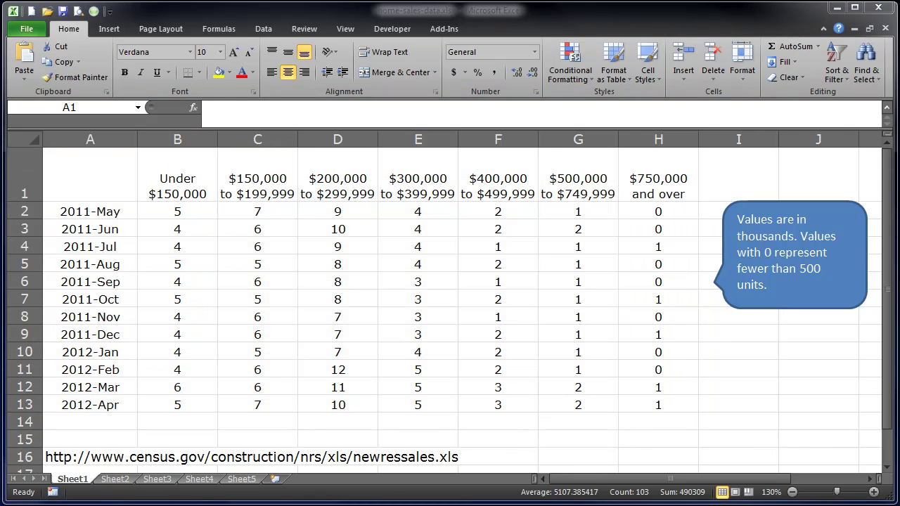
# Step: Insert a 100% stacked 2-D line chart from A1:H13 and enlarge it to cover the data table
pyautogui.hotkey('ctrl', 'a')
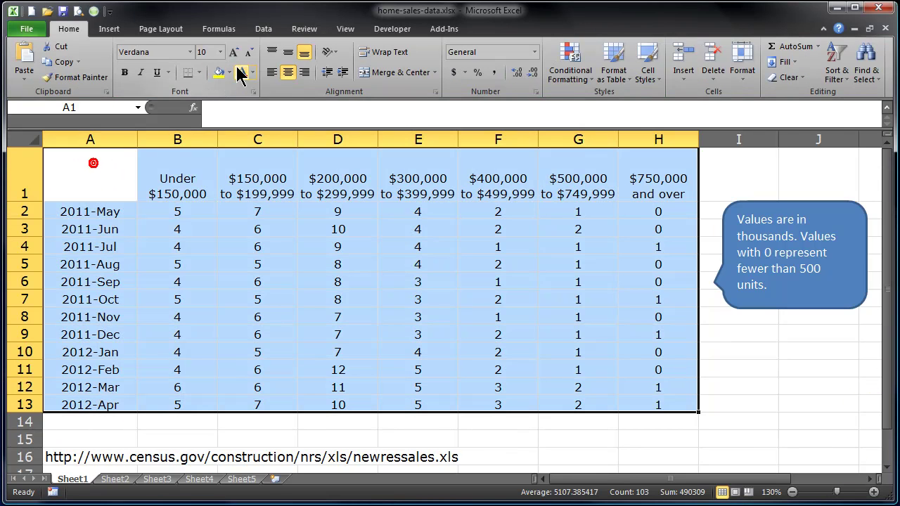
pyautogui.click(109, 29)
pyautogui.click(304, 70)
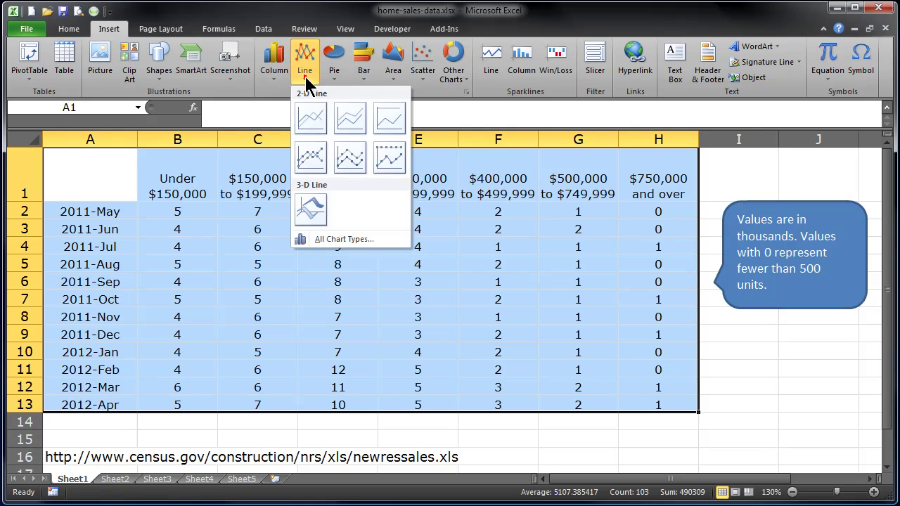
pyautogui.click(387, 120)
pyautogui.moveTo(263, 189); pyautogui.dragTo(44, 147)
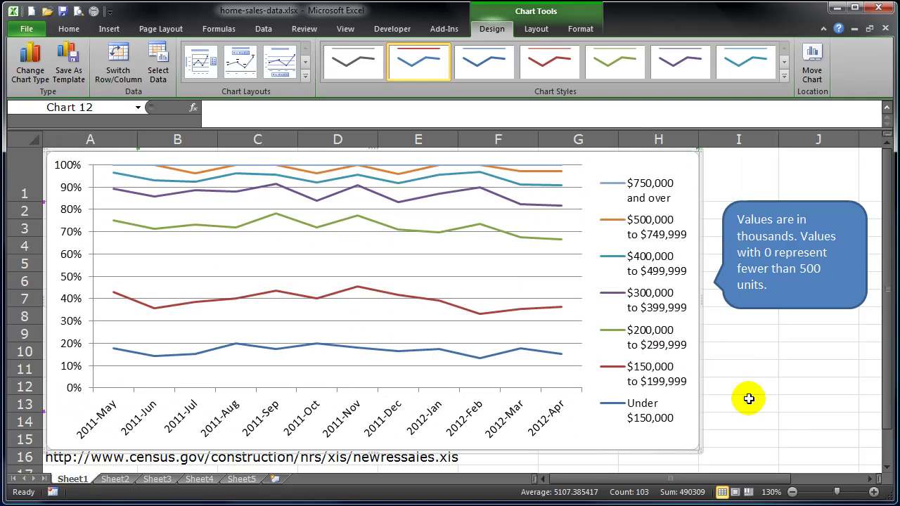
# Step: Widen the 100% stacked line chart to about 7.55 inches and make its "$150,000 to $199,999" series line much thicker
pyautogui.moveTo(697, 450); pyautogui.dragTo(722, 457)
pyautogui.moveTo(708, 450); pyautogui.dragTo(708, 450)
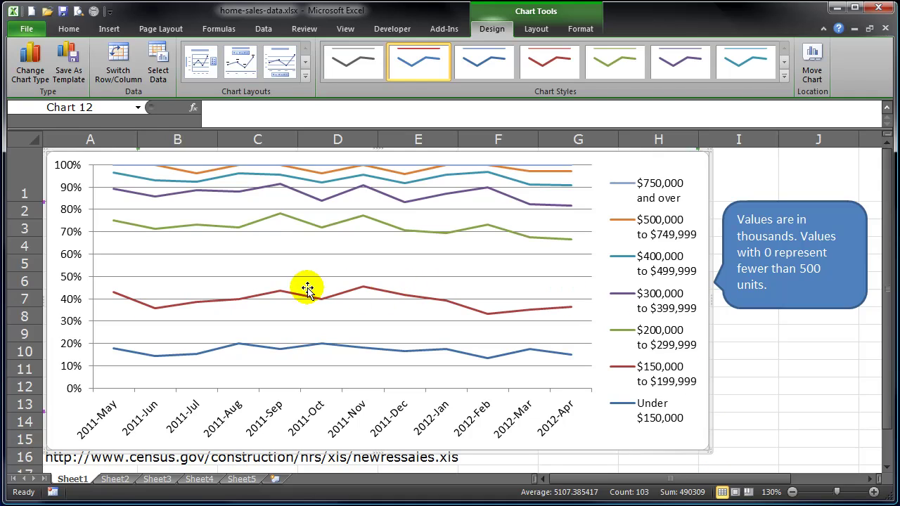
pyautogui.click(257, 297)
pyautogui.click(580, 28)
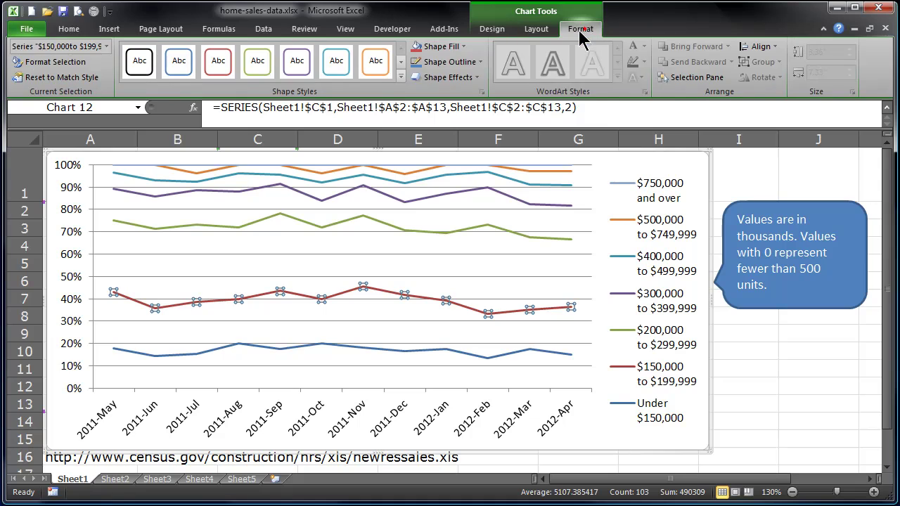
pyautogui.click(450, 62)
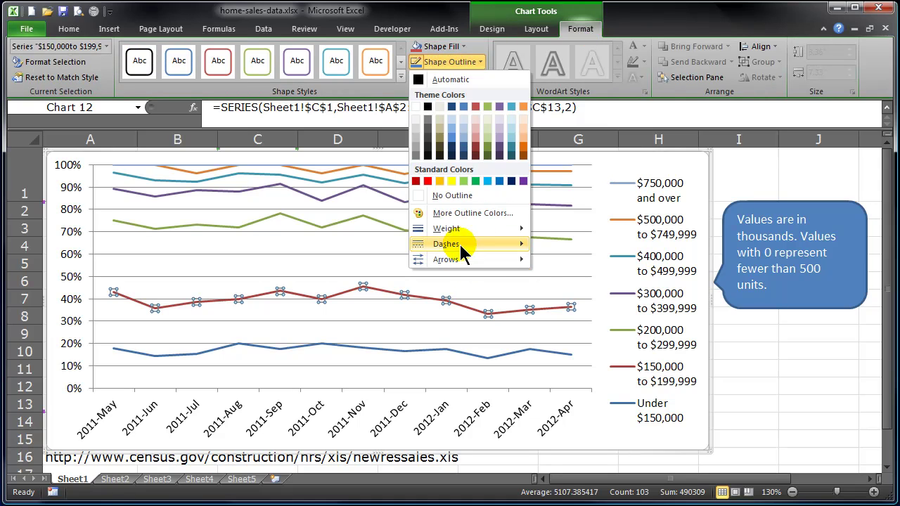
pyautogui.moveTo(457, 234)
pyautogui.click(584, 338)
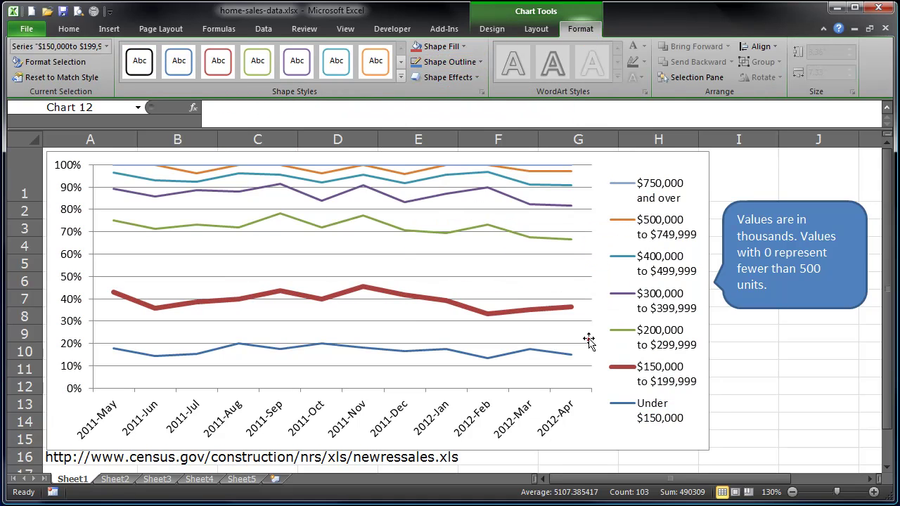
pyautogui.click(598, 423)
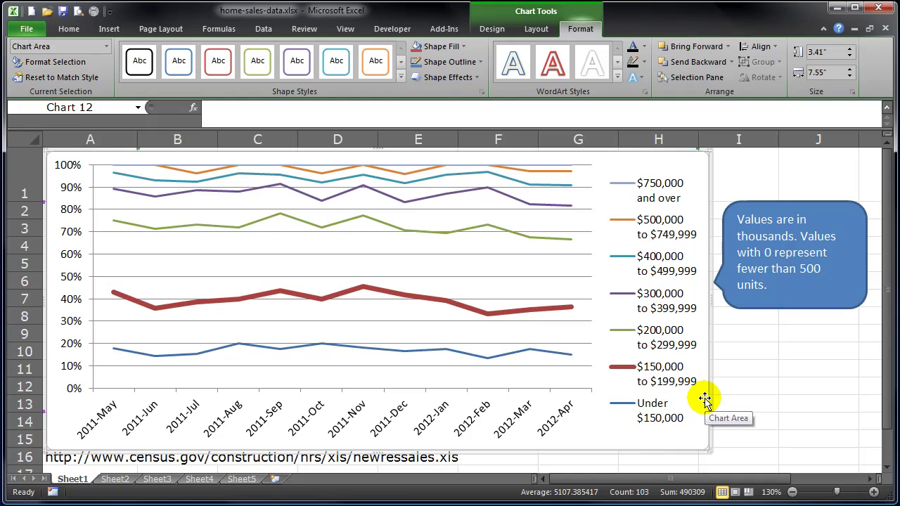
# Step: Examine the thick "$150,000 to $199,999" line's points from 2011-May to 2012-Apr against the percentage axis and the legend
pyautogui.moveTo(116, 295)
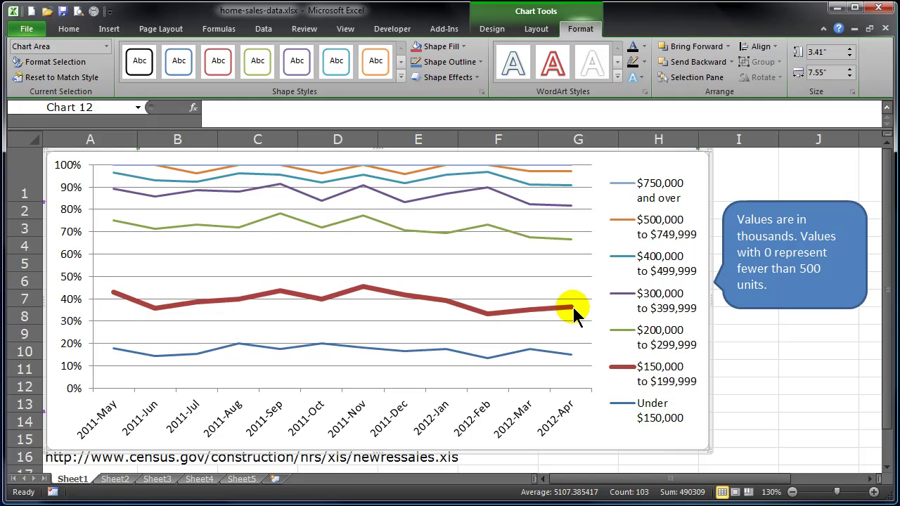
pyautogui.moveTo(574, 307)
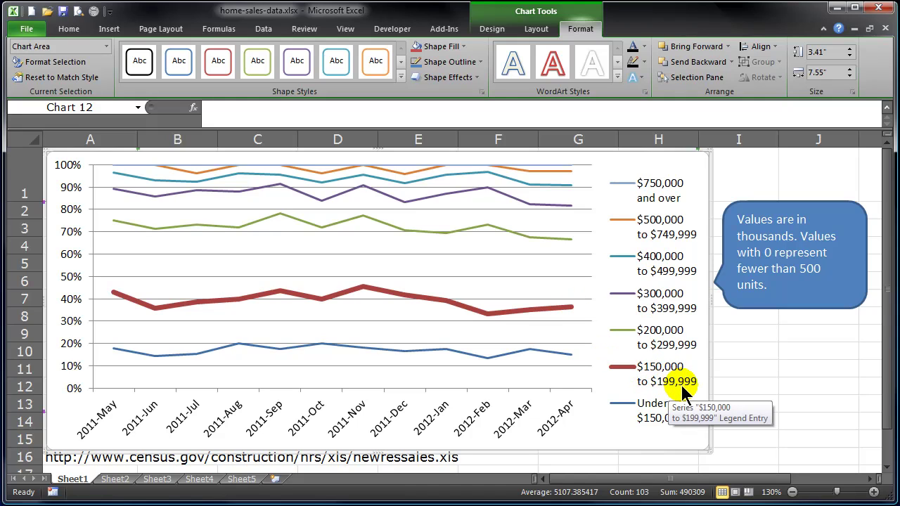
pyautogui.moveTo(157, 309)
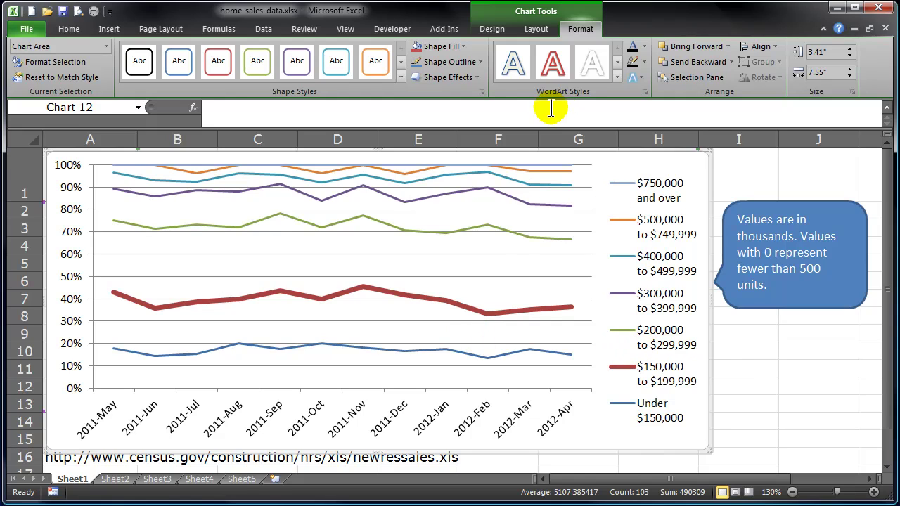
pyautogui.moveTo(461, 307)
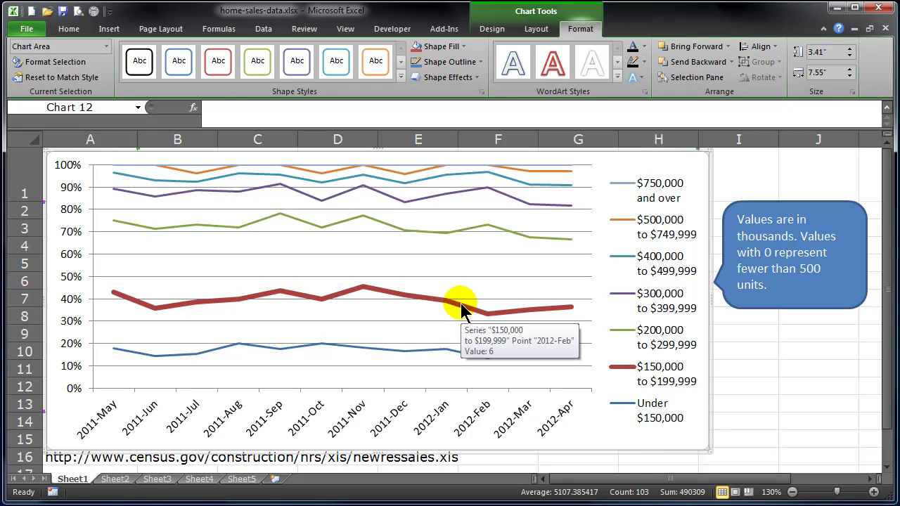